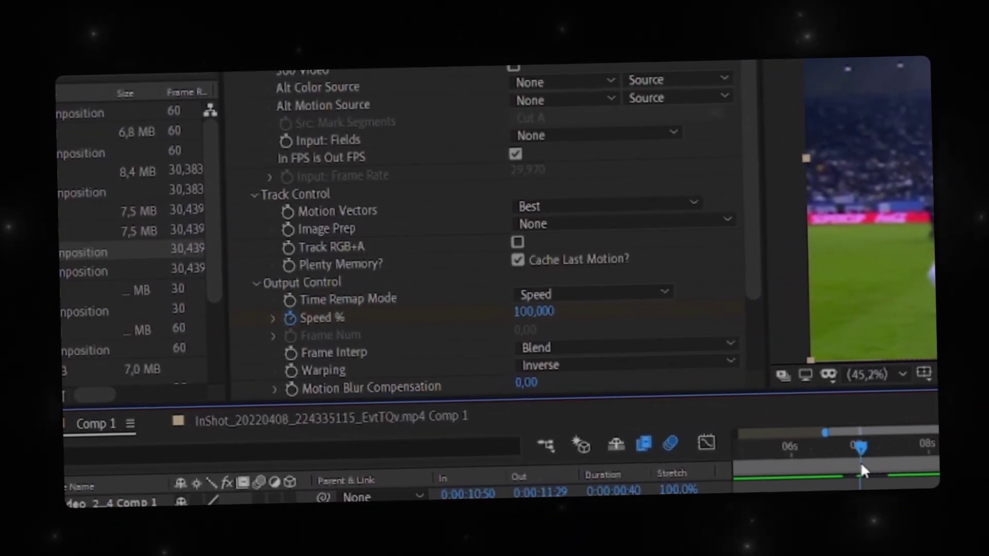
# - Keyframe the first clip's Twixtor Speed % at 250, 30 and -240 at the clip's end
pyautogui.click(558, 305)
pyautogui.write('250')
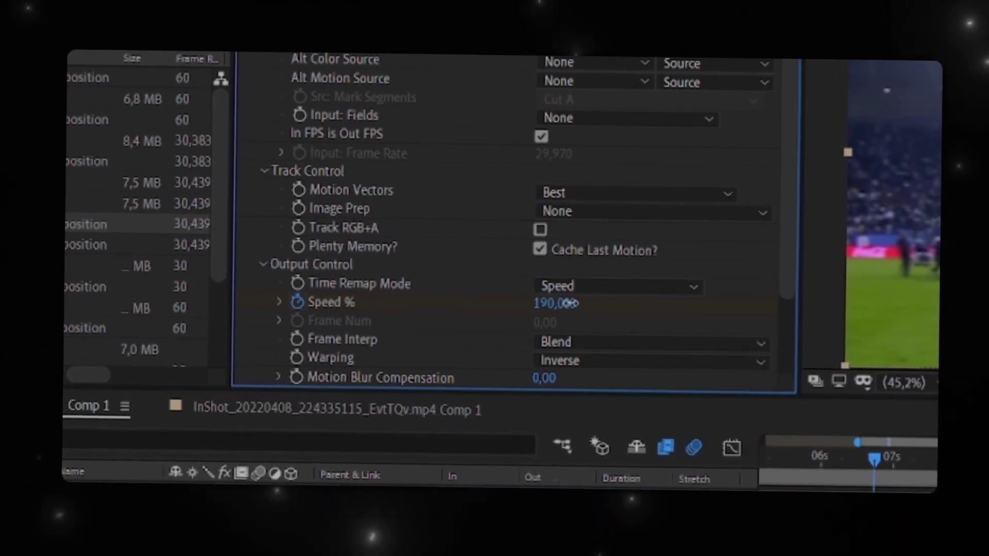
pyautogui.press('Return')
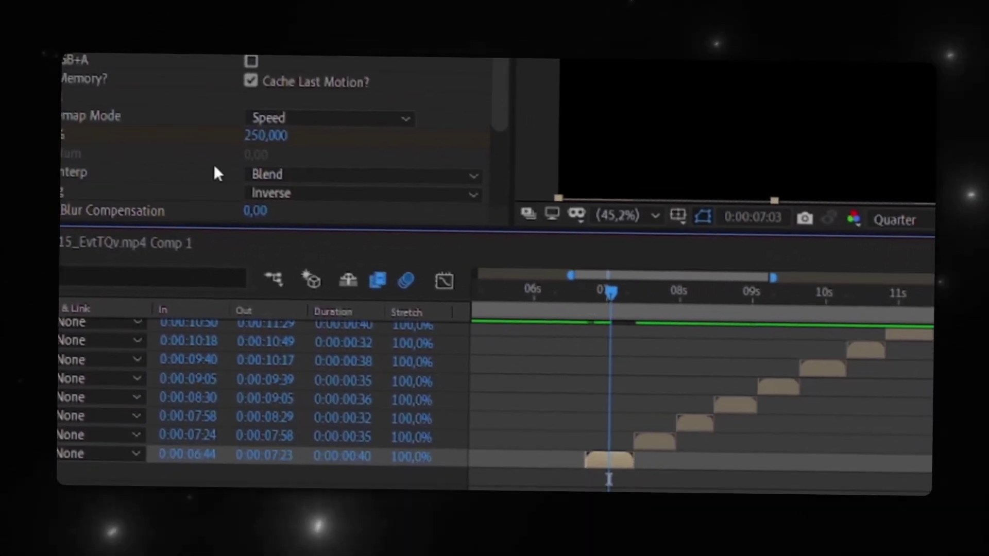
pyautogui.click(255, 133)
pyautogui.write('30')
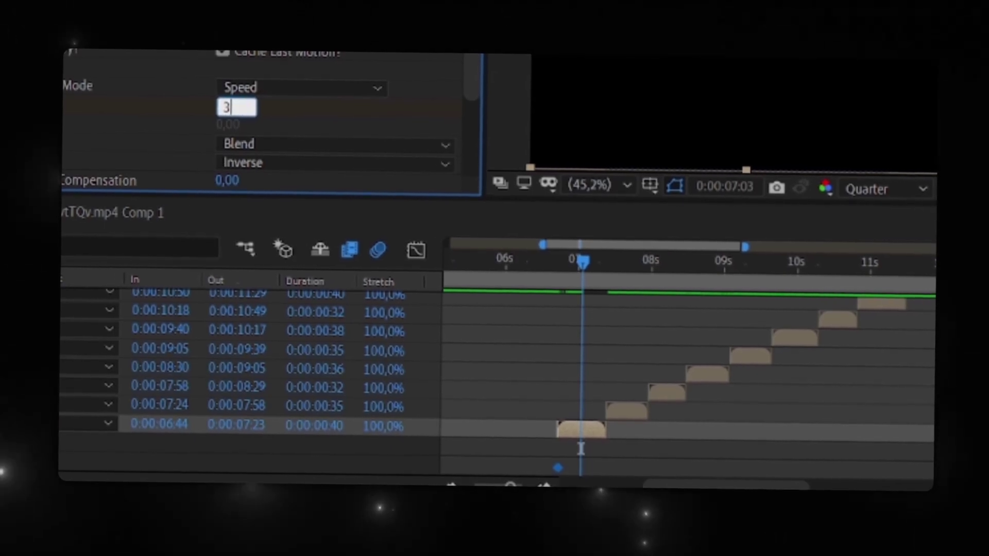
pyautogui.press('Return')
pyautogui.press('k')
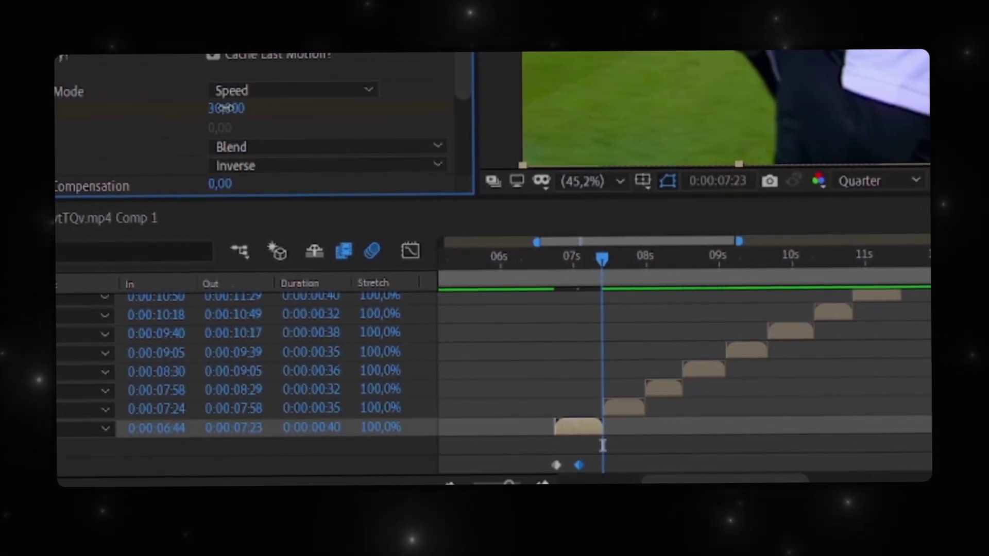
pyautogui.moveTo(208, 110); pyautogui.dragTo(200, 110)
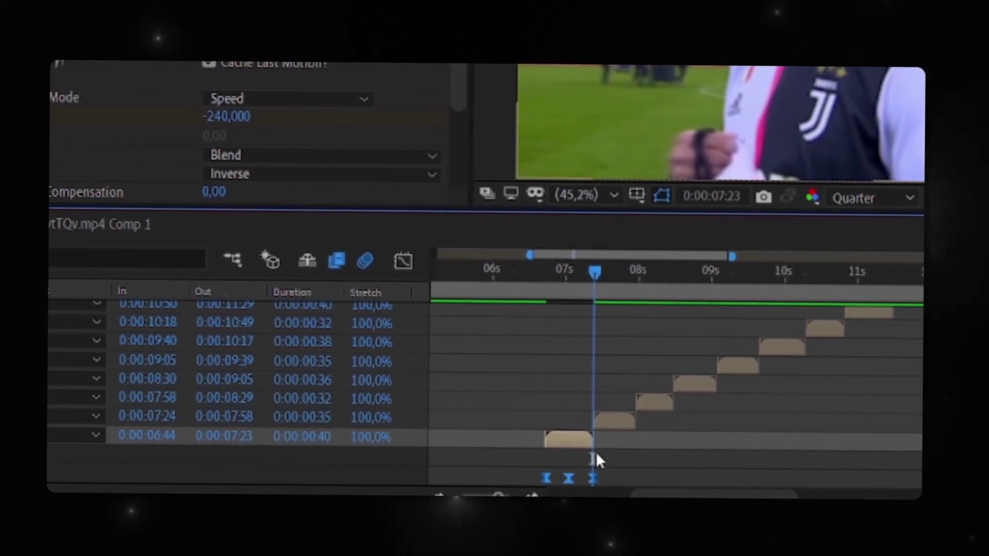
# - Easy-ease the Speed keyframes in the Graph Editor, reshape the handles, and preview the ramp
pyautogui.click(412, 265)
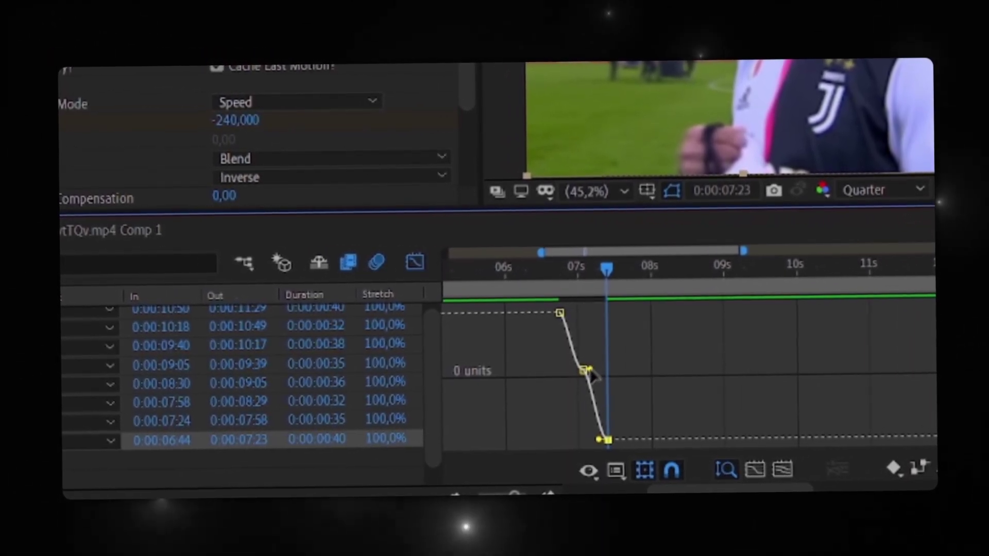
pyautogui.scroll(3, 618, 372)
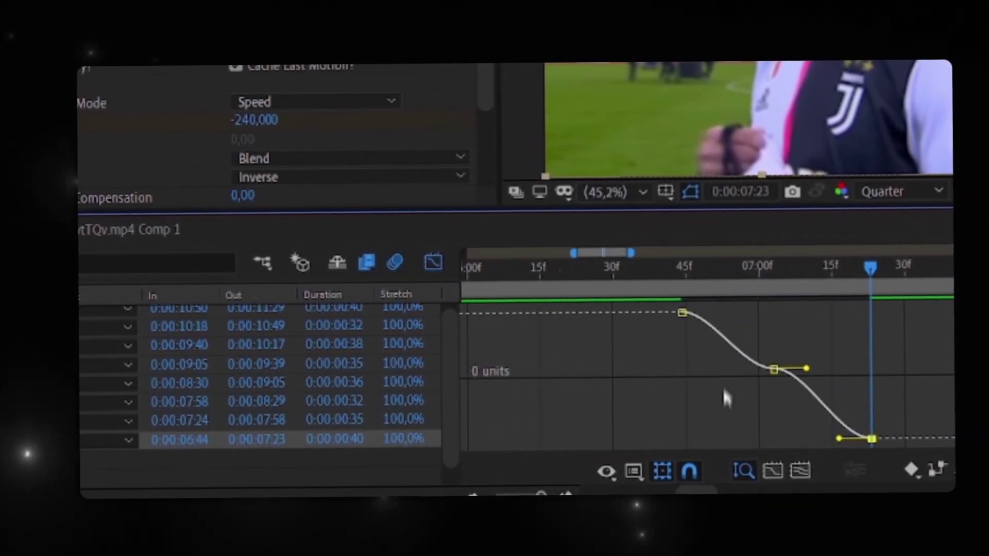
pyautogui.click(767, 373)
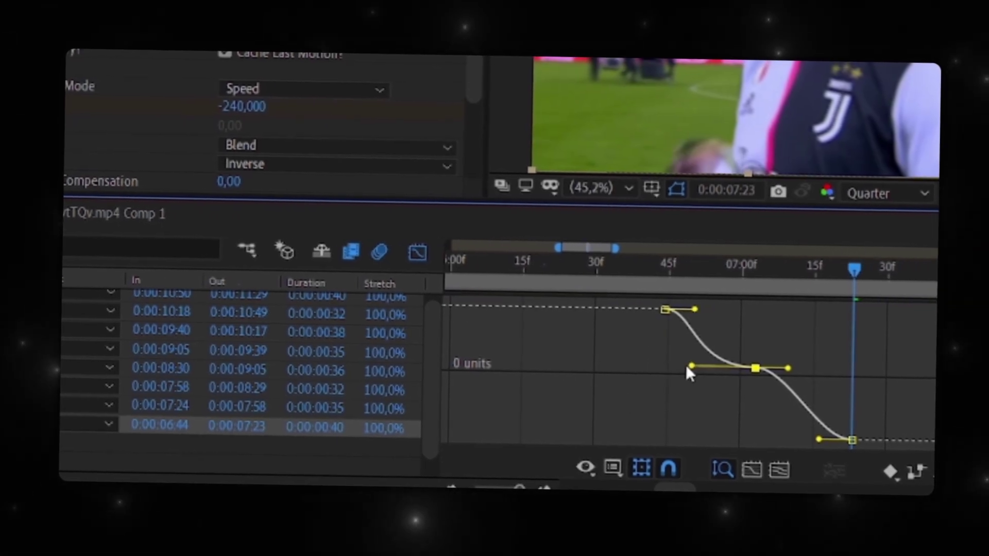
pyautogui.click(783, 376)
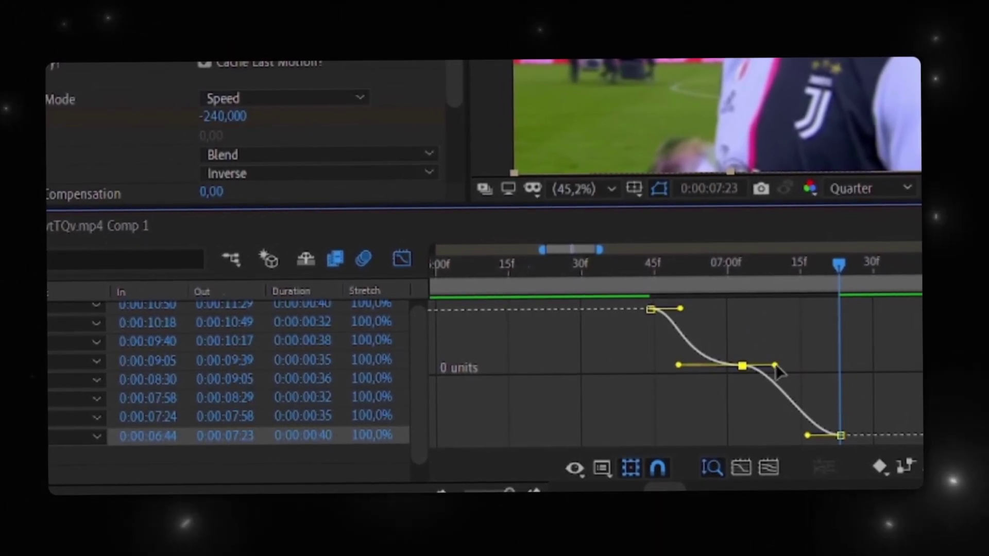
pyautogui.moveTo(806, 445); pyautogui.dragTo(813, 438)
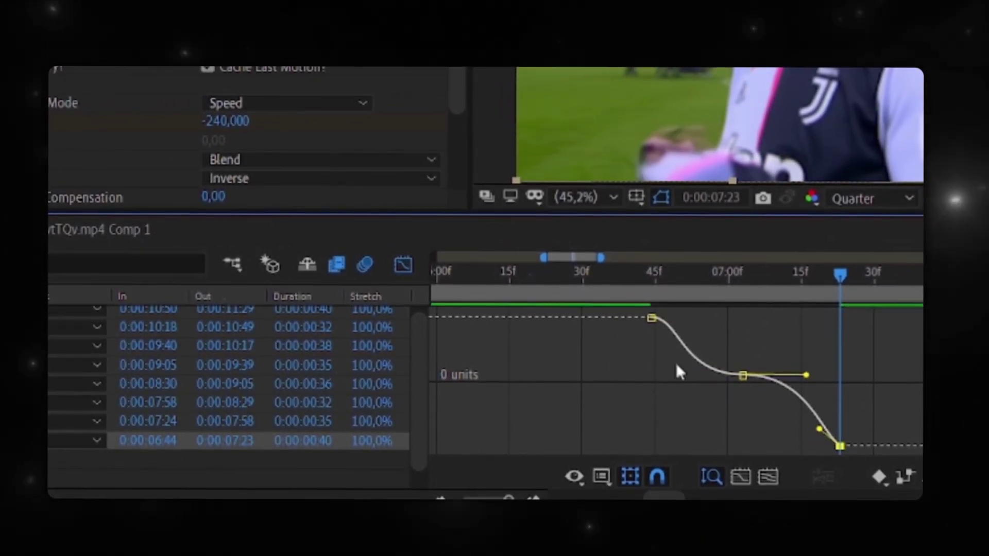
pyautogui.moveTo(649, 278); pyautogui.dragTo(800, 301)
pyautogui.press('space')
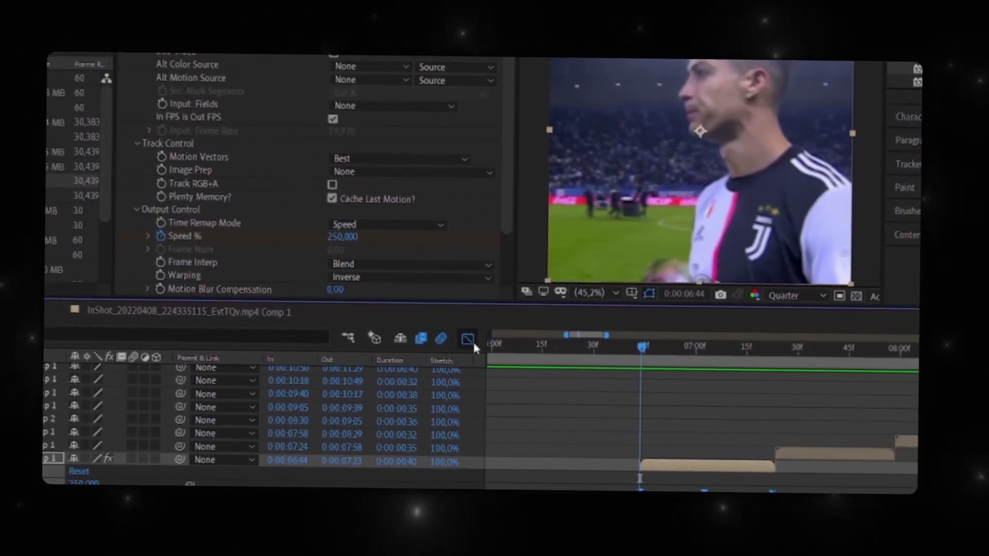
# - Copy the Speed ramp keyframes from the graph and paste them onto the other clip layers
pyautogui.click(470, 340)
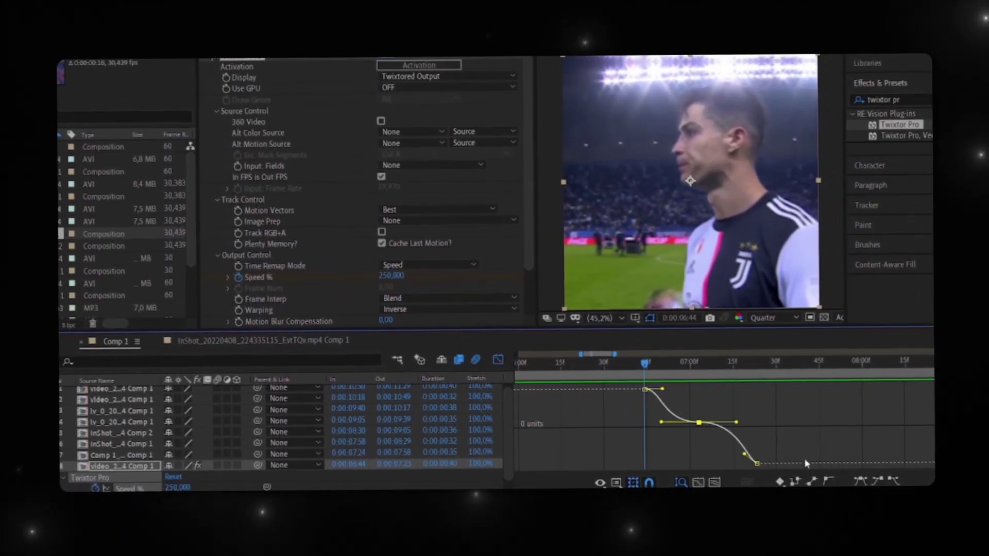
pyautogui.moveTo(758, 452); pyautogui.dragTo(634, 387)
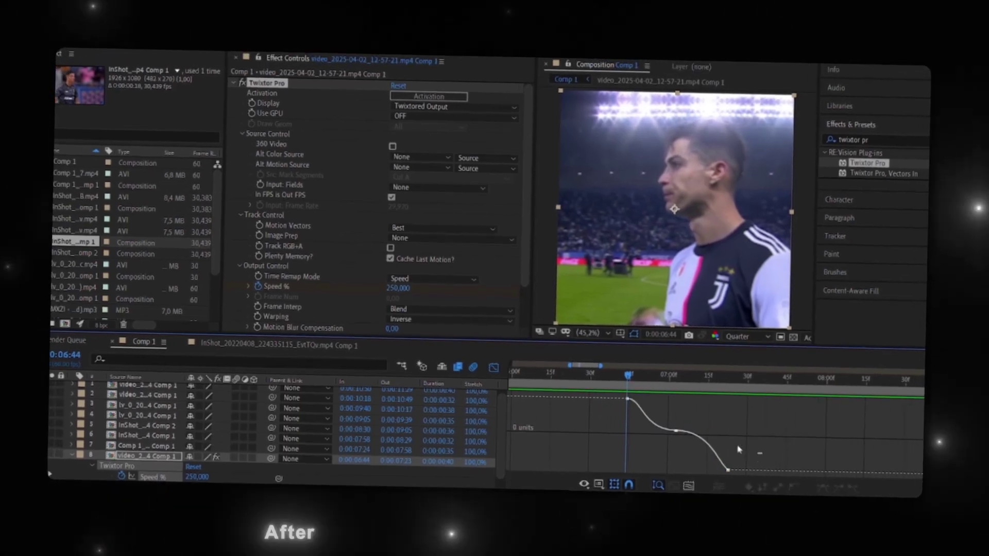
pyautogui.moveTo(765, 464); pyautogui.dragTo(675, 444)
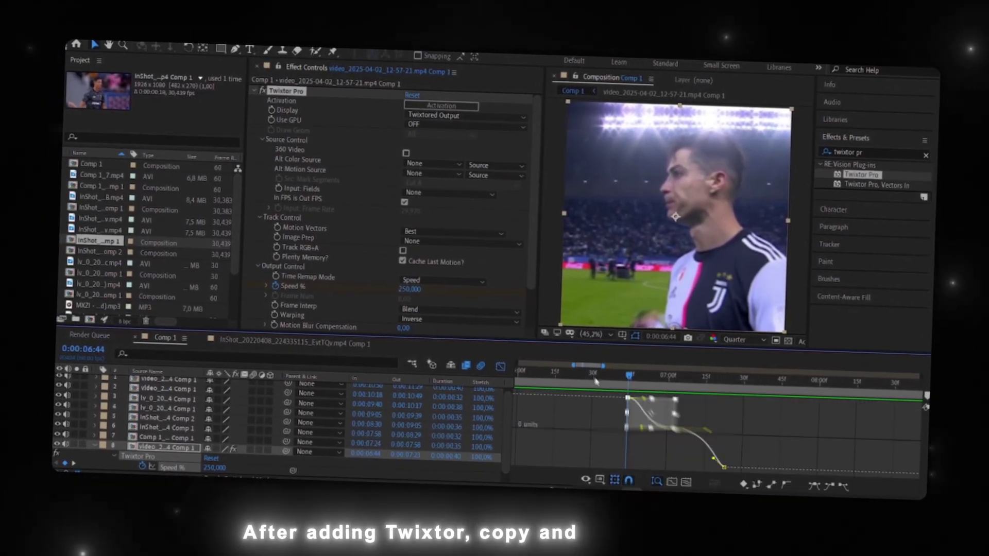
pyautogui.click(498, 367)
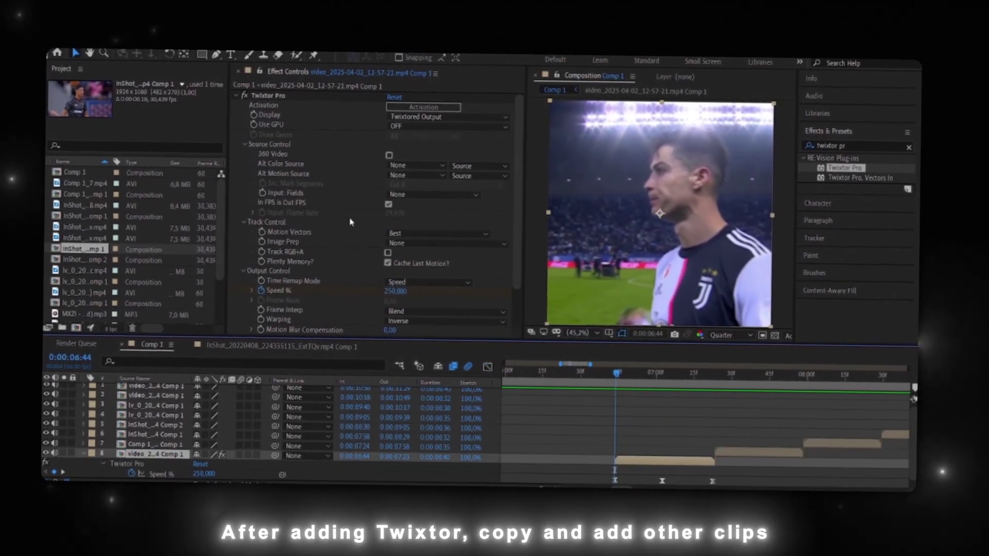
pyautogui.click(740, 454)
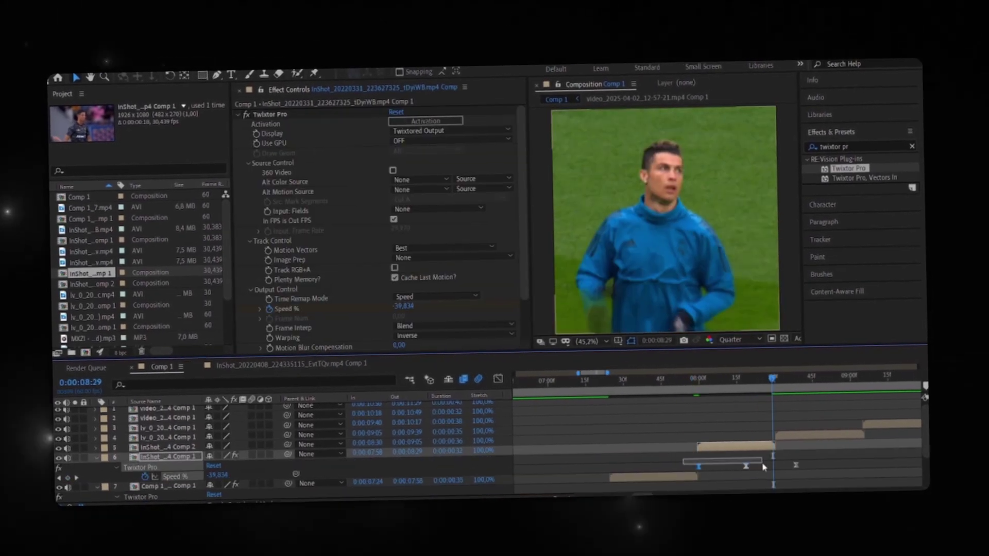
pyautogui.click(800, 433)
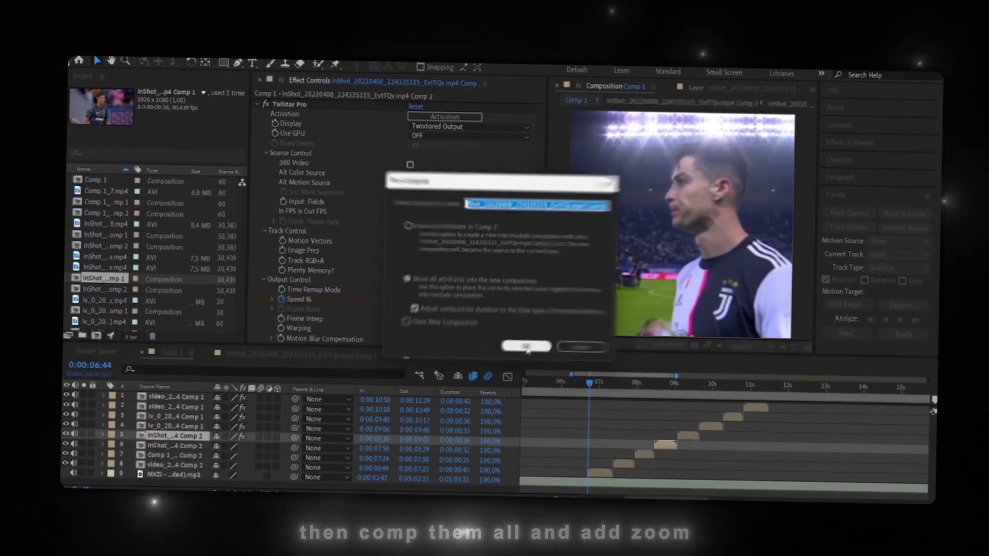
# - Select another clip layer to pre-compose
pyautogui.click(731, 416)
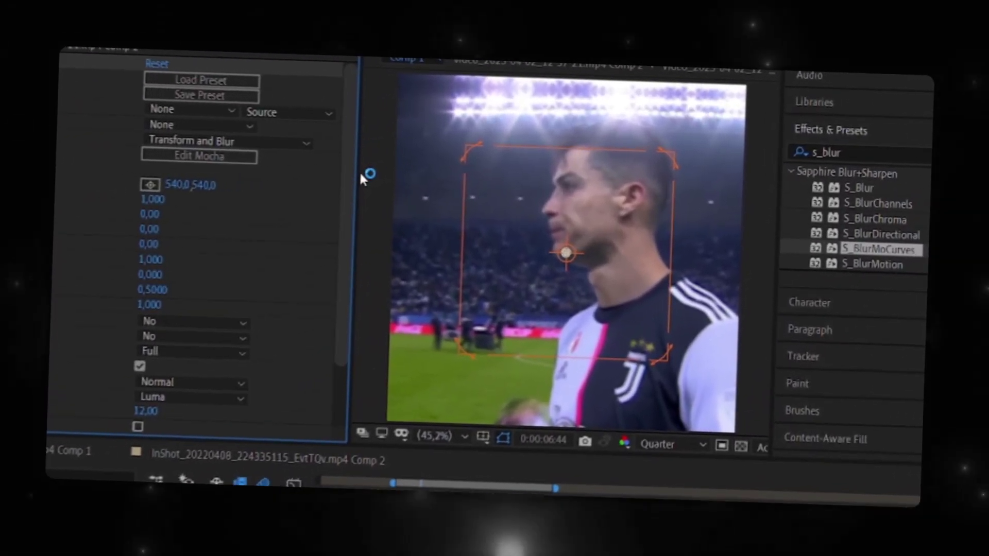
# - Center the zoom blur on the player's face and lower the middle Z Dist keyframe below 1.0
pyautogui.moveTo(595, 247); pyautogui.dragTo(584, 203)
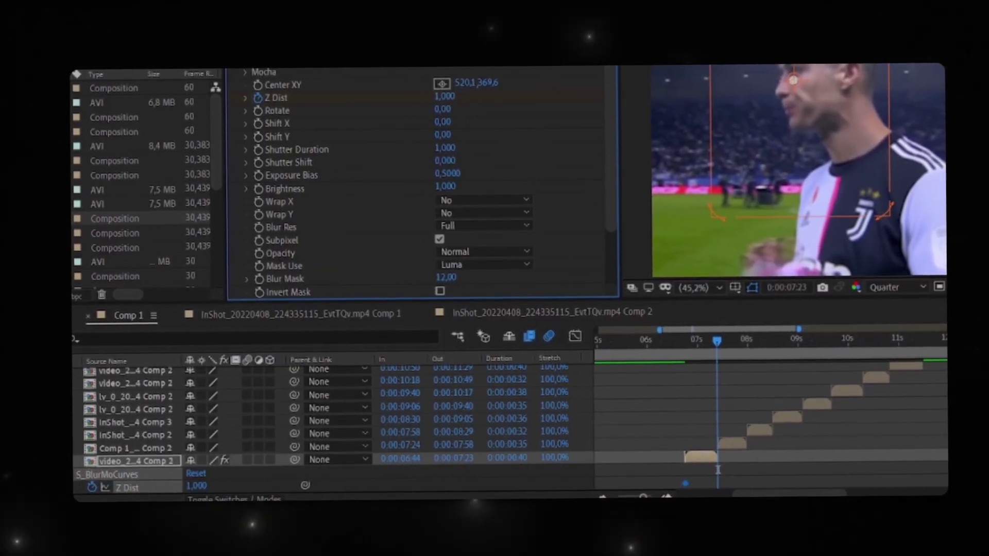
pyautogui.moveTo(715, 341); pyautogui.dragTo(679, 344)
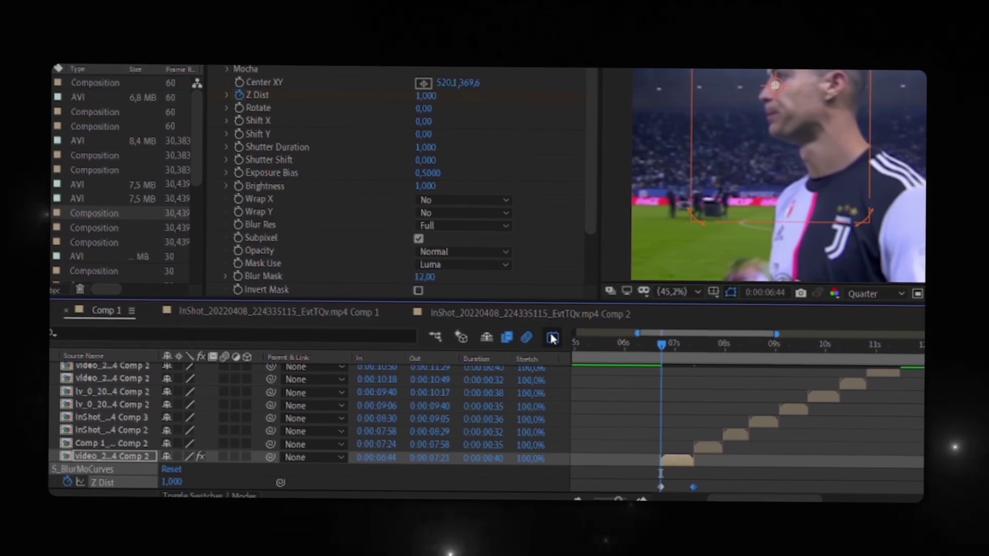
pyautogui.click(554, 339)
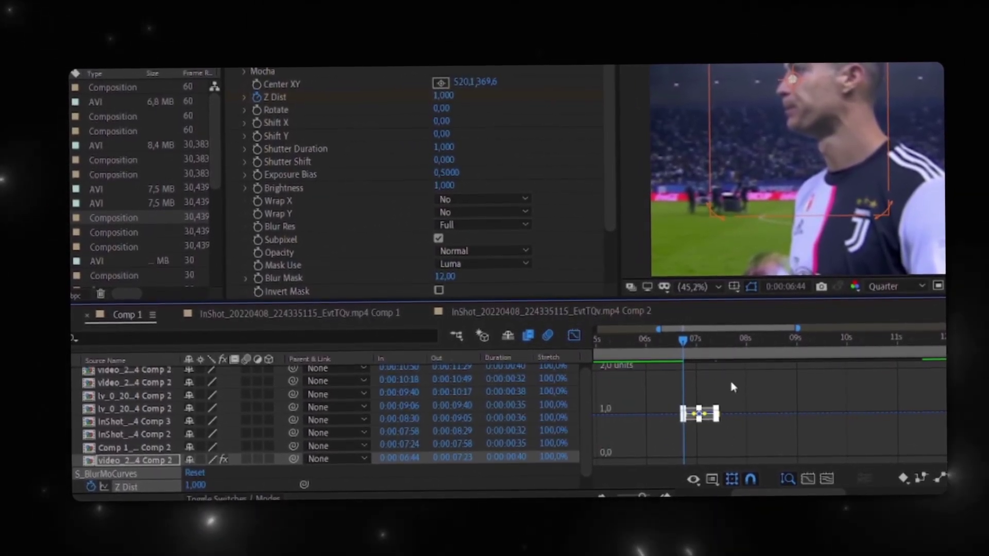
pyautogui.click(686, 416)
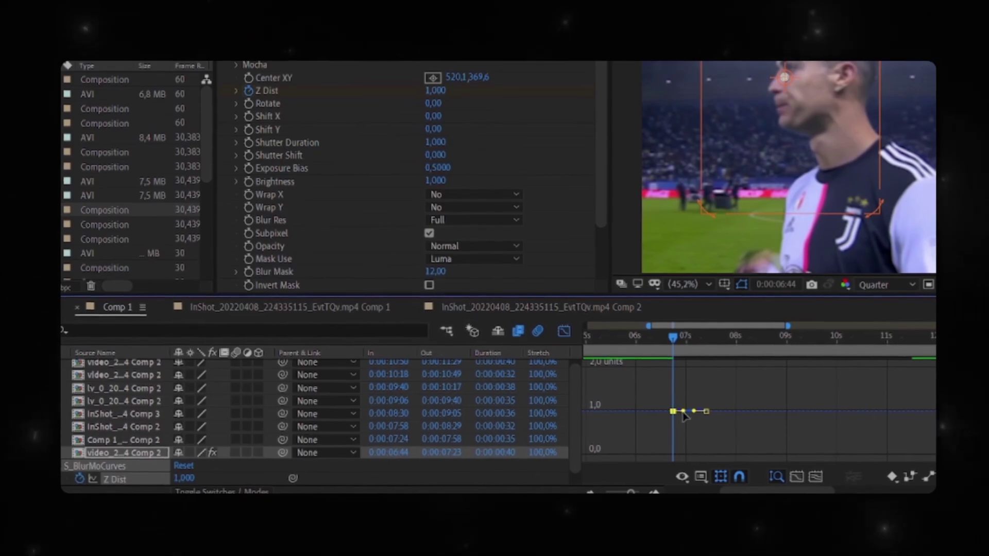
pyautogui.moveTo(684, 413); pyautogui.dragTo(640, 458)
pyautogui.moveTo(630, 361)
pyautogui.mouseDown()
pyautogui.moveTo(588, 379)
pyautogui.moveTo(595, 383)
pyautogui.mouseUp()
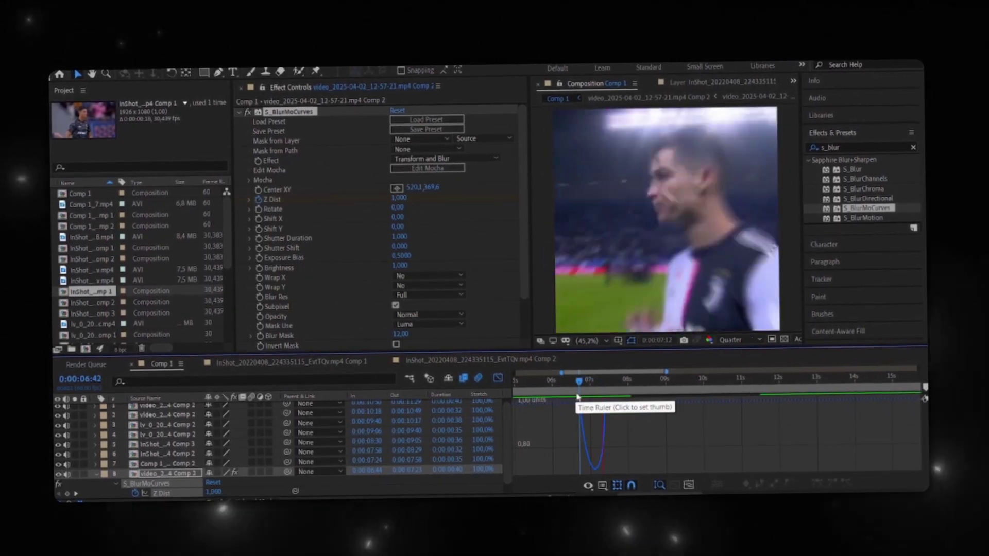
# - Scrub back and forth through the zoom blur, then open a clip's precomp
pyautogui.moveTo(579, 380); pyautogui.dragTo(583, 381)
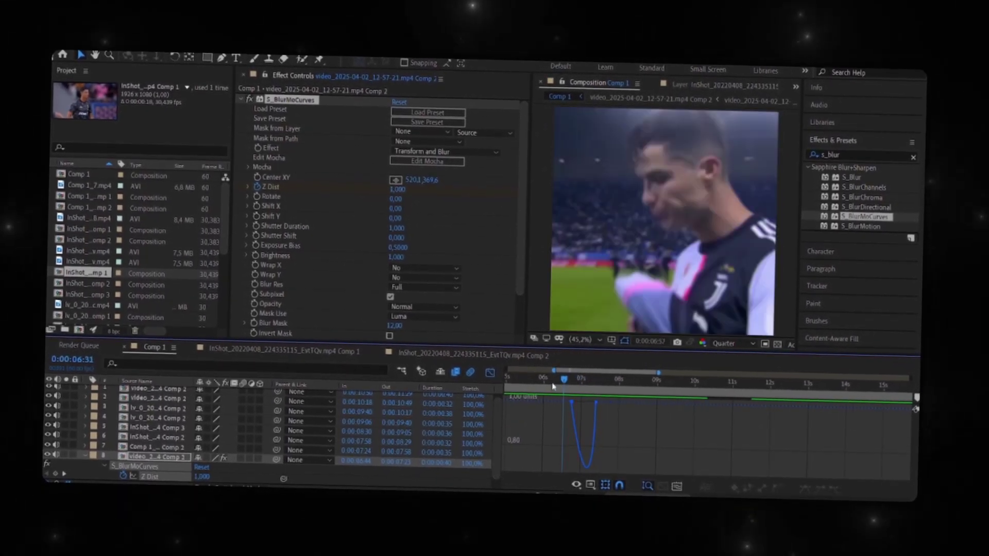
pyautogui.moveTo(572, 375)
pyautogui.mouseDown()
pyautogui.moveTo(556, 376)
pyautogui.moveTo(588, 378)
pyautogui.mouseUp()
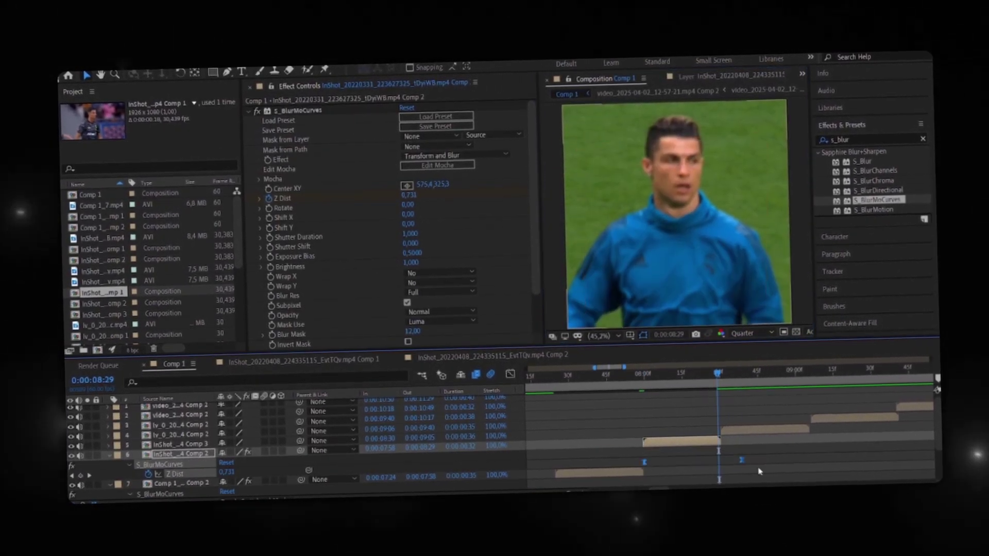
pyautogui.doubleClick(702, 444)
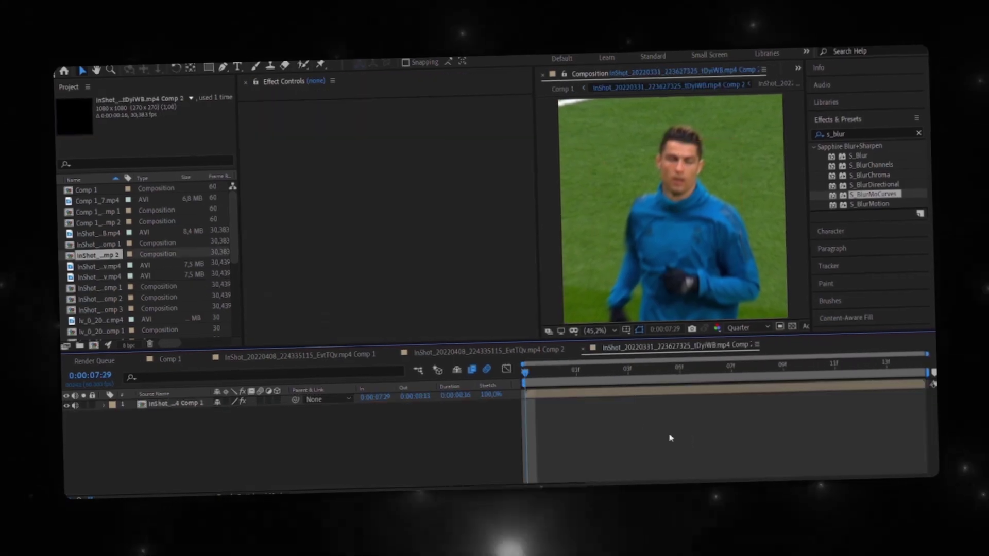